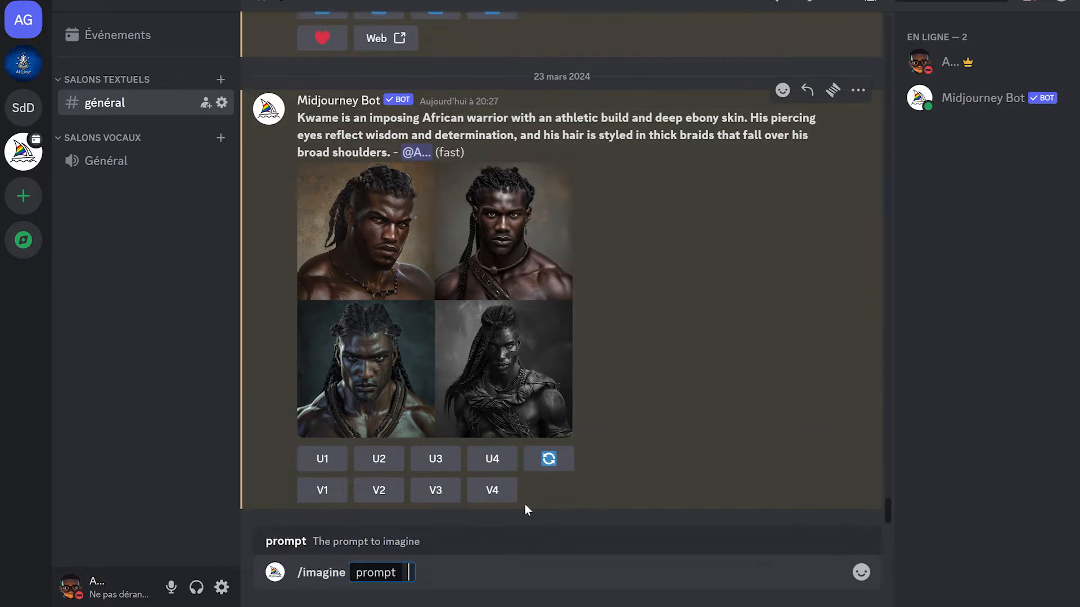
Generate Midjourney images from the full Kwame prompt, from "Kwame is an imposing African warrior" to "inspiring respect and admiration.", with --ar 16:9
text(Kwame is an imposing African warrior with an athletic build and deep ebony skin. His piercing eyes reflect wisdom and determination, and his hair is styled in thick braids that fall over his broad shoulders. He wears traditional ornaments, such as ivory bracelets and colorful beaded necklaces that symbolize his rank and achievements. Scars from past battles adorn his bare torso, telling the story of his victories. He is dressed in a leather loincloth adorned with tribal patterns and holds an elaborate spear in his right hand, a sign of his combat skills. His presence is that of a born leader, inspiring respect and admiration.)
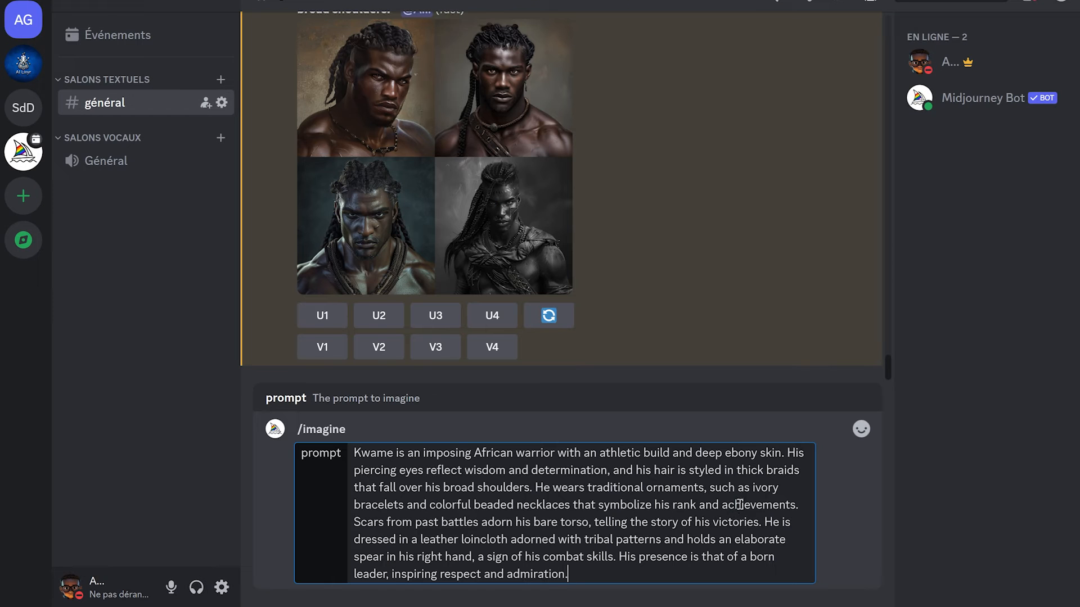
text(--ar 16:9)
key(Return)
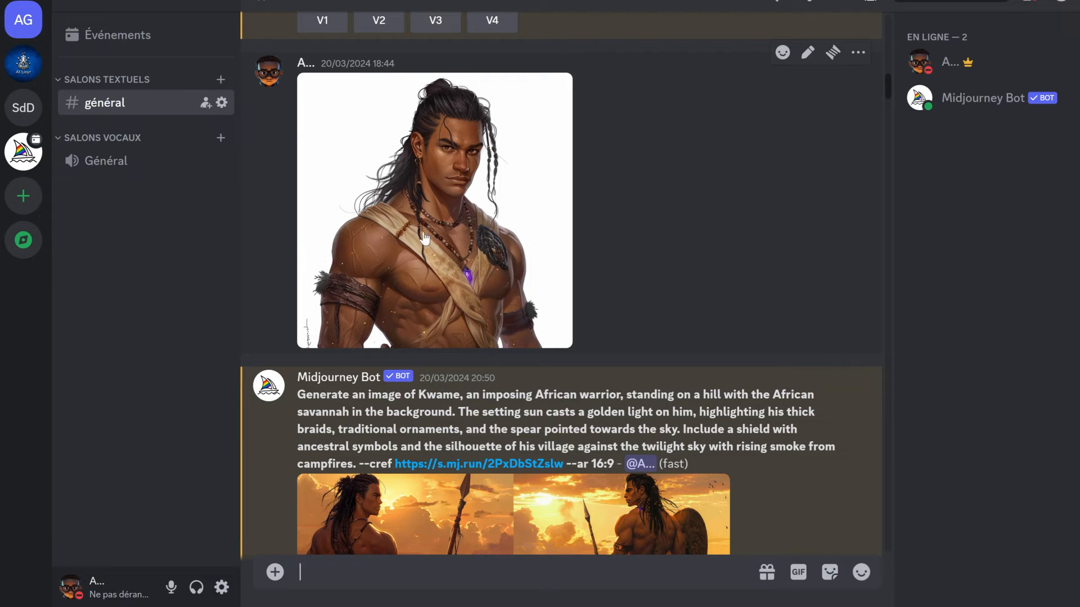
Copy the link of the warrior portrait on a white background posted on 20/03/2024 at 18:44
click(449, 225)
right_click(529, 187)
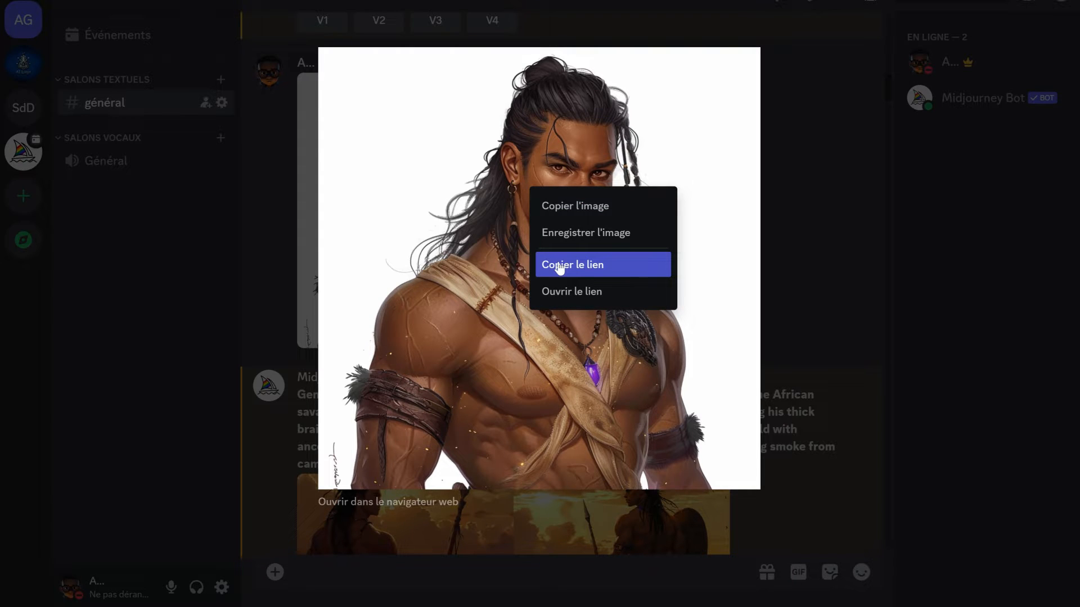
click(580, 266)
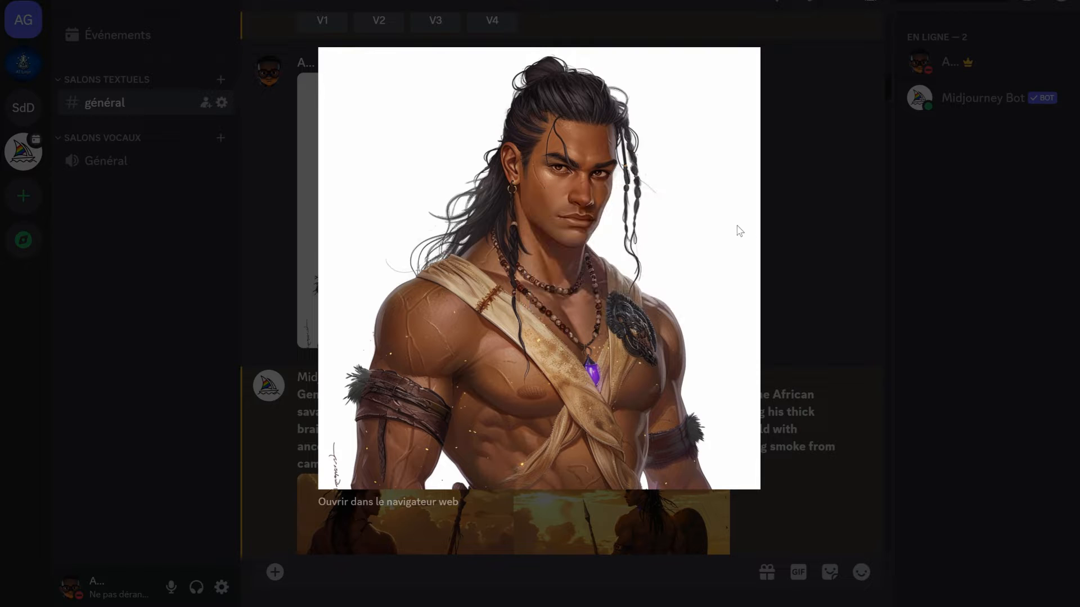
click(806, 210)
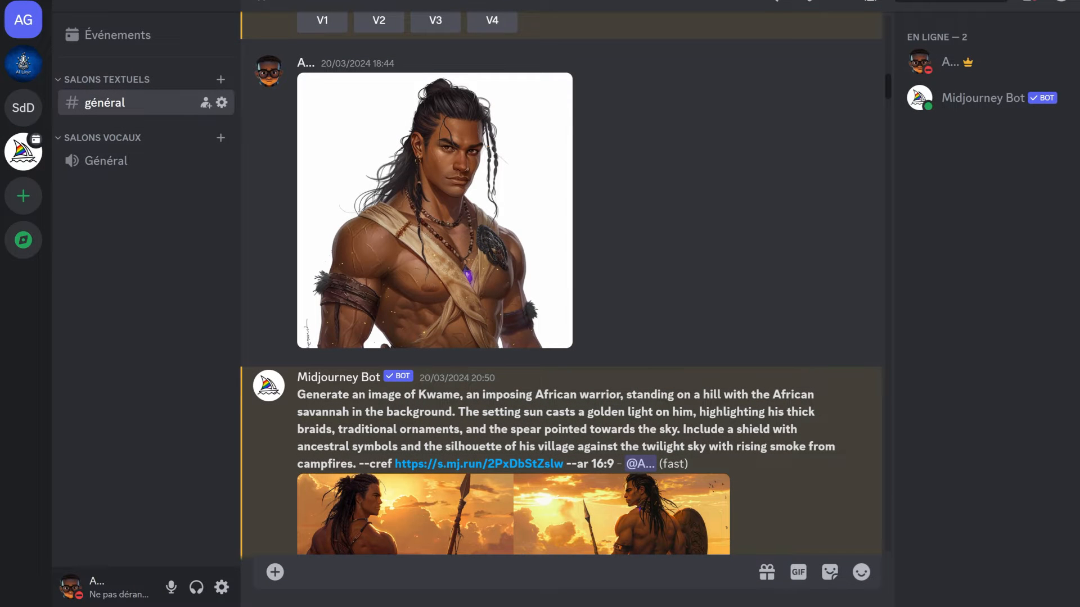
text(-cref url_image)
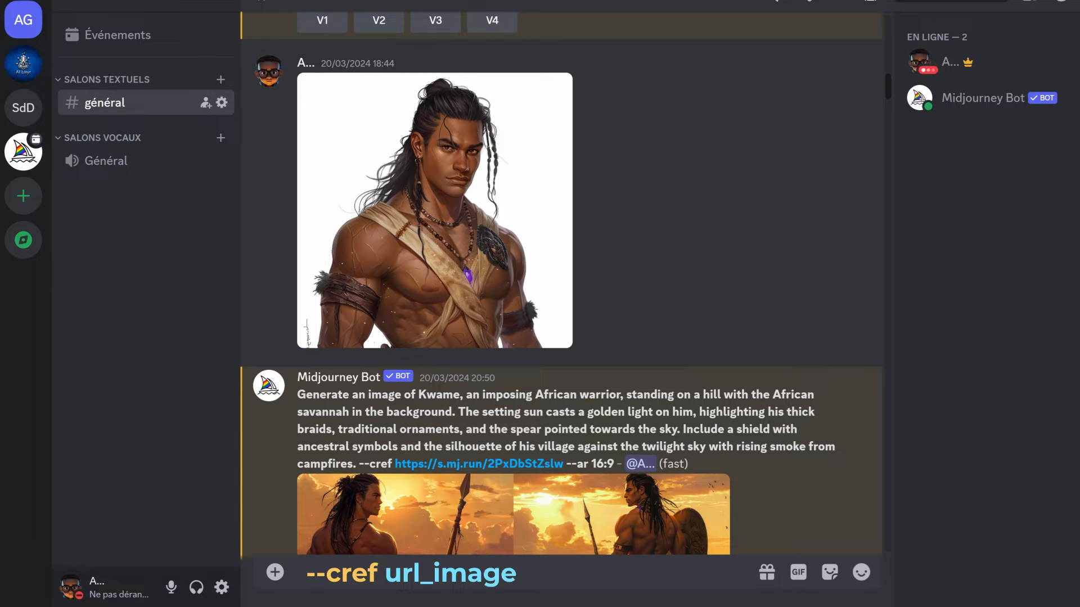
Generate images from the prompt "Kwame run on forest" with --cref pointing to the copied portrait link and --ar 16:9
text(run)
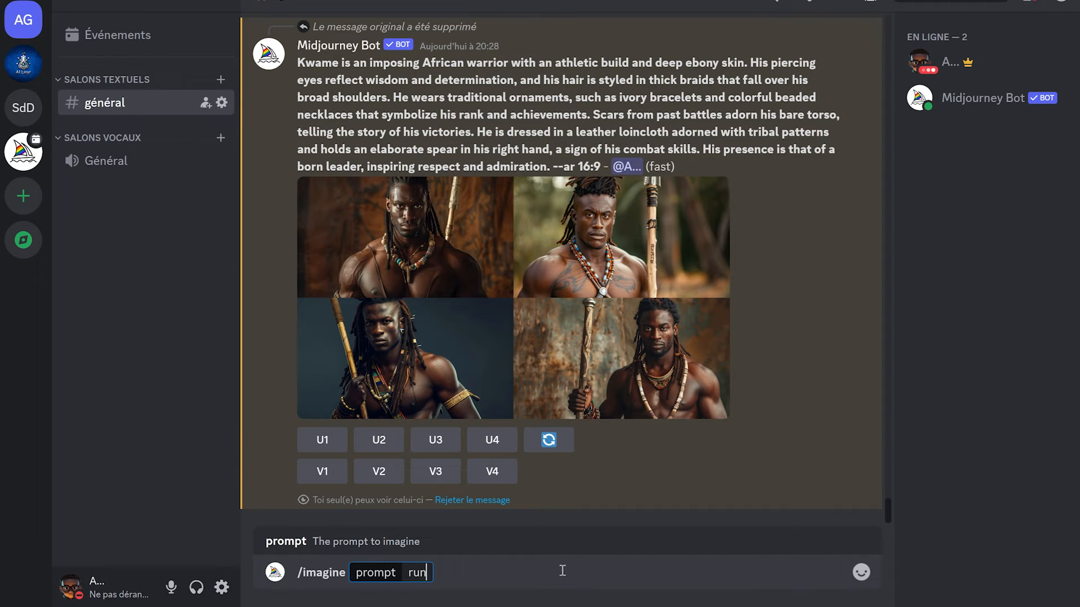
text( on for)
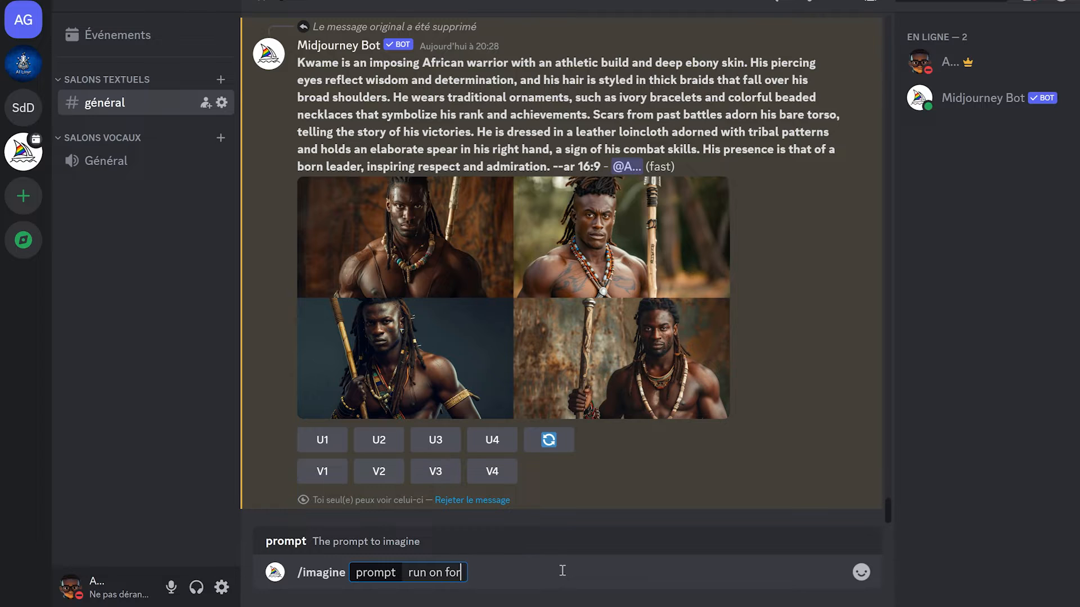
text(est)
key(ctrl+v)
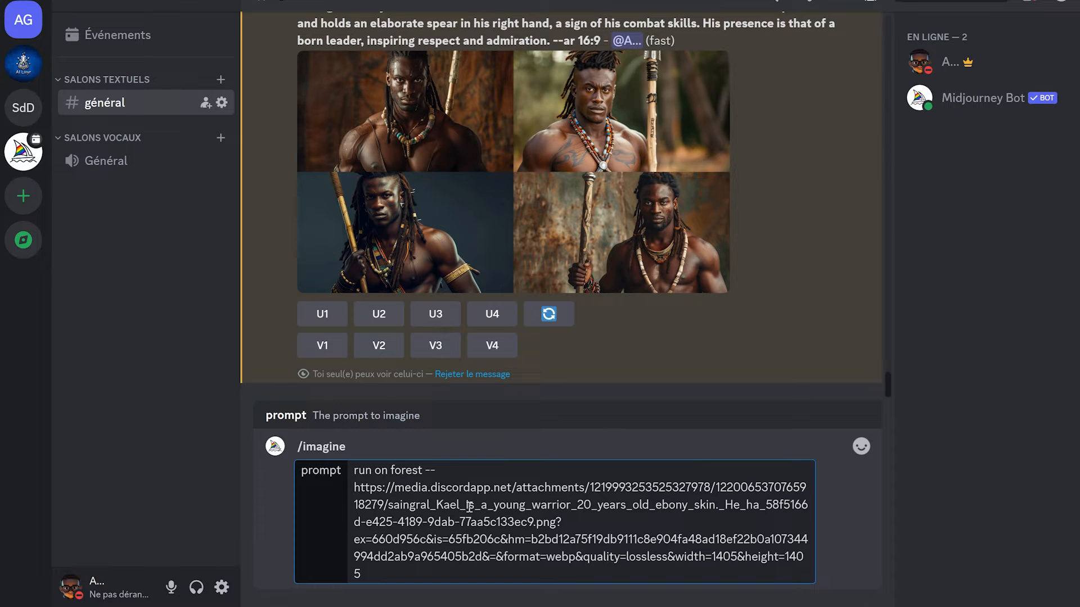
text(cer)
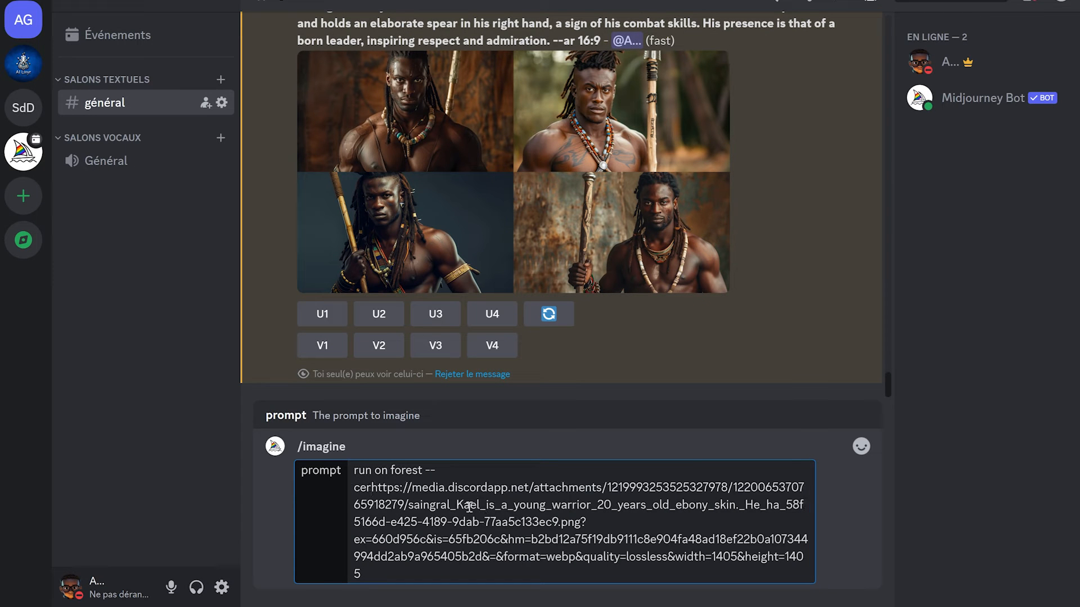
text(ef)
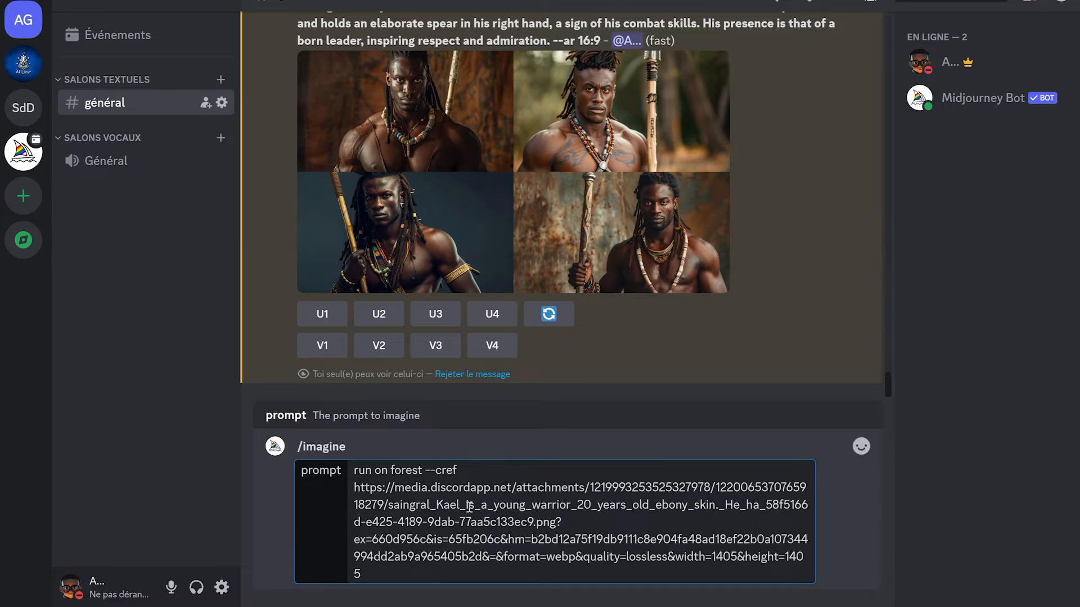
key(Return)
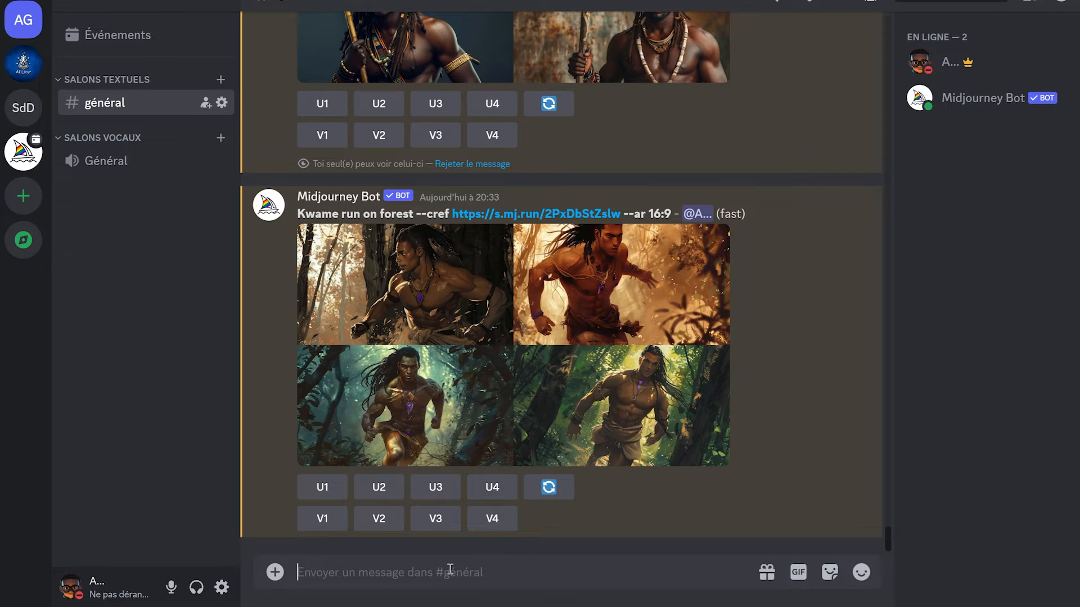
Inspect the forest-run image grid, upscale its third image and view the upscaled version enlarged
click(618, 378)
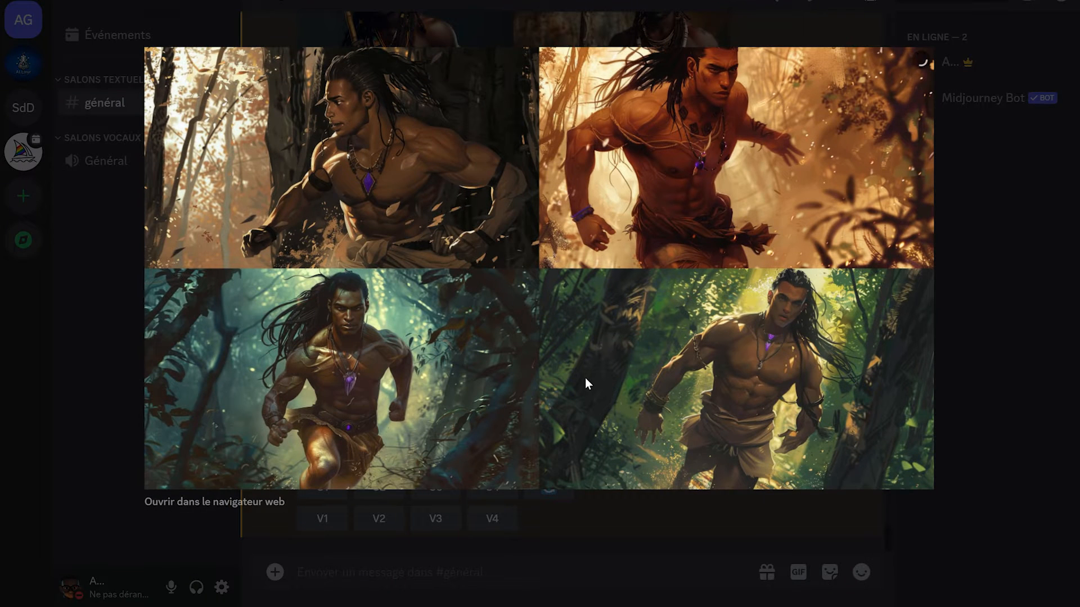
key(Escape)
click(437, 485)
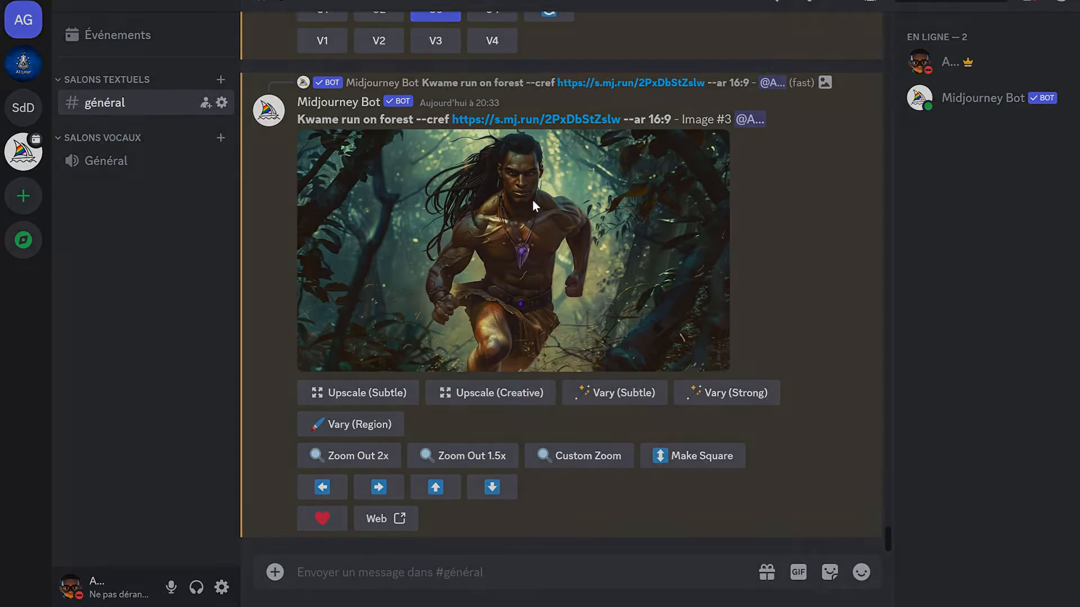
click(533, 199)
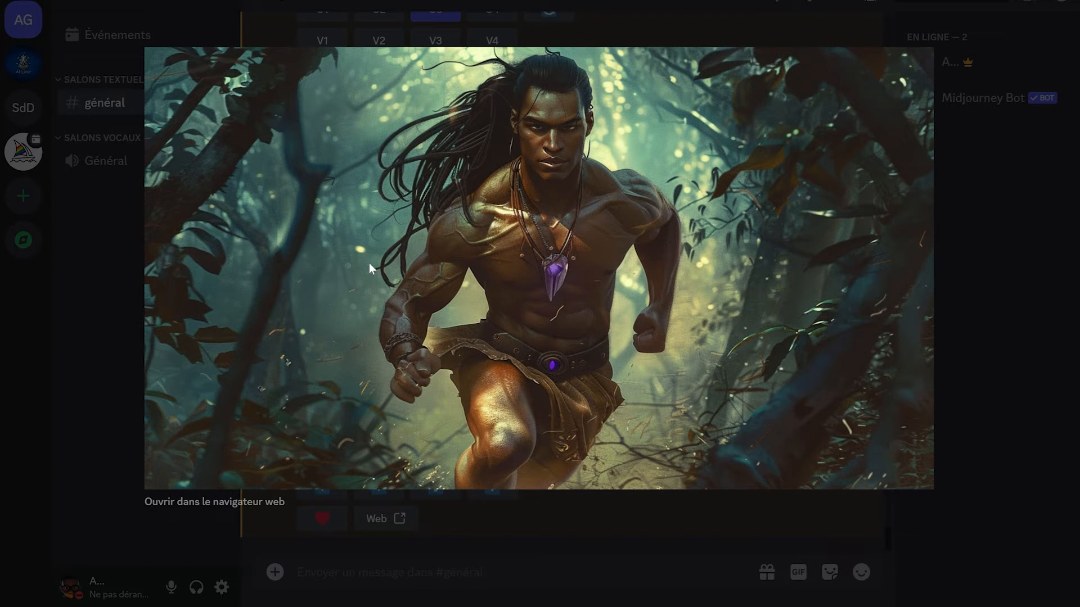
click(995, 183)
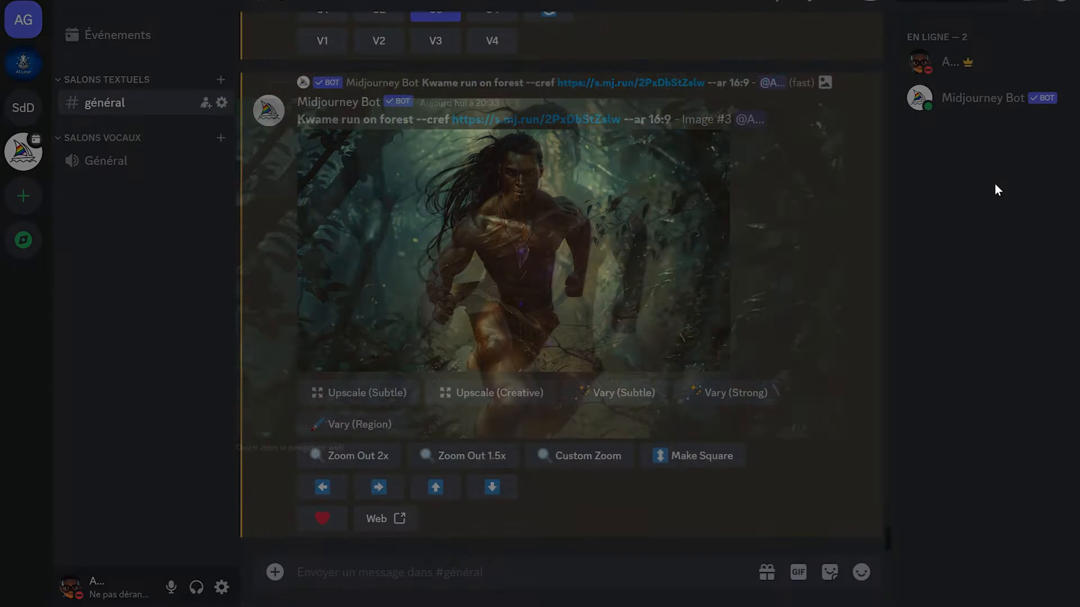
Start a /prefer option set command with the custom option named kwame
click(585, 568)
text(/)
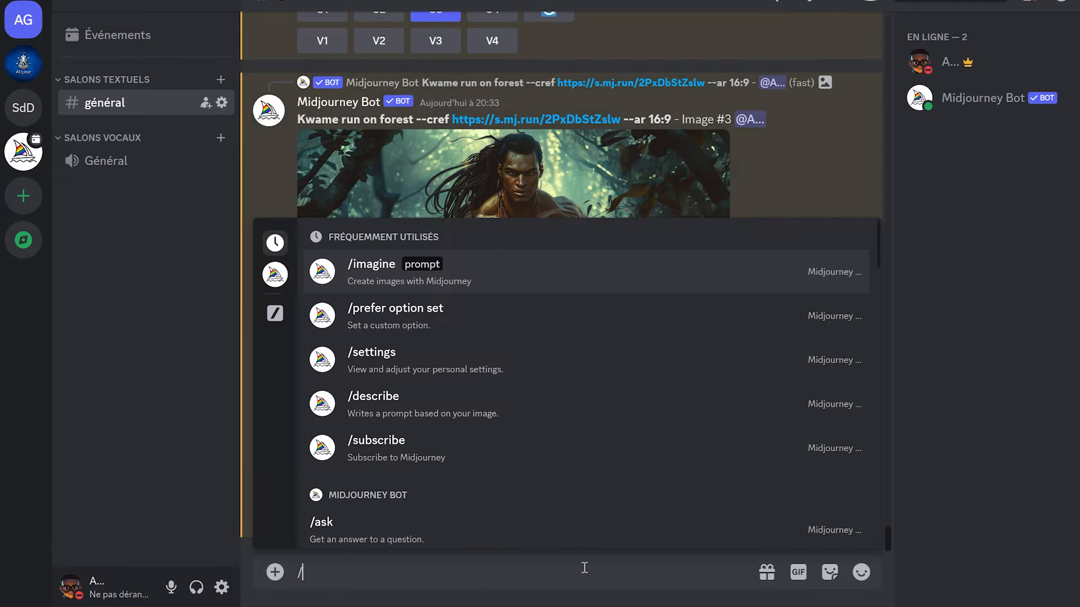
key(Down)
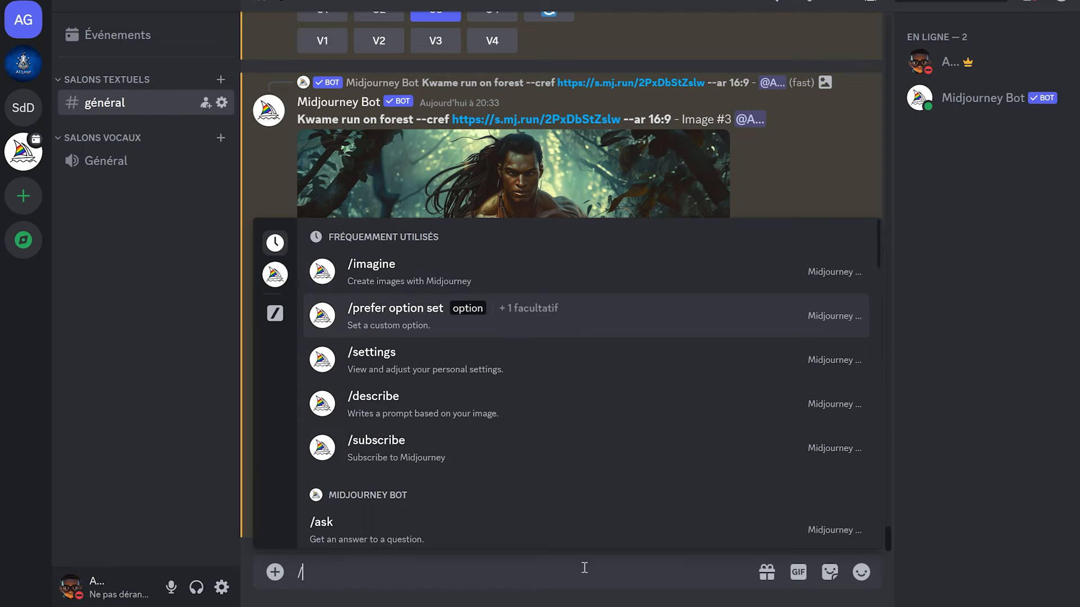
key(Return)
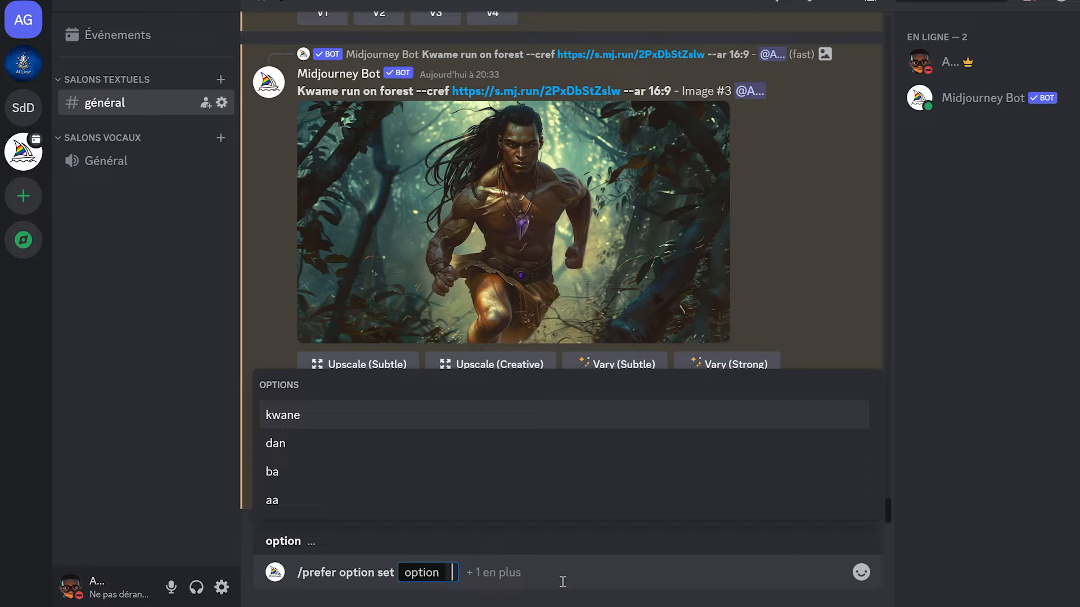
text(kwame)
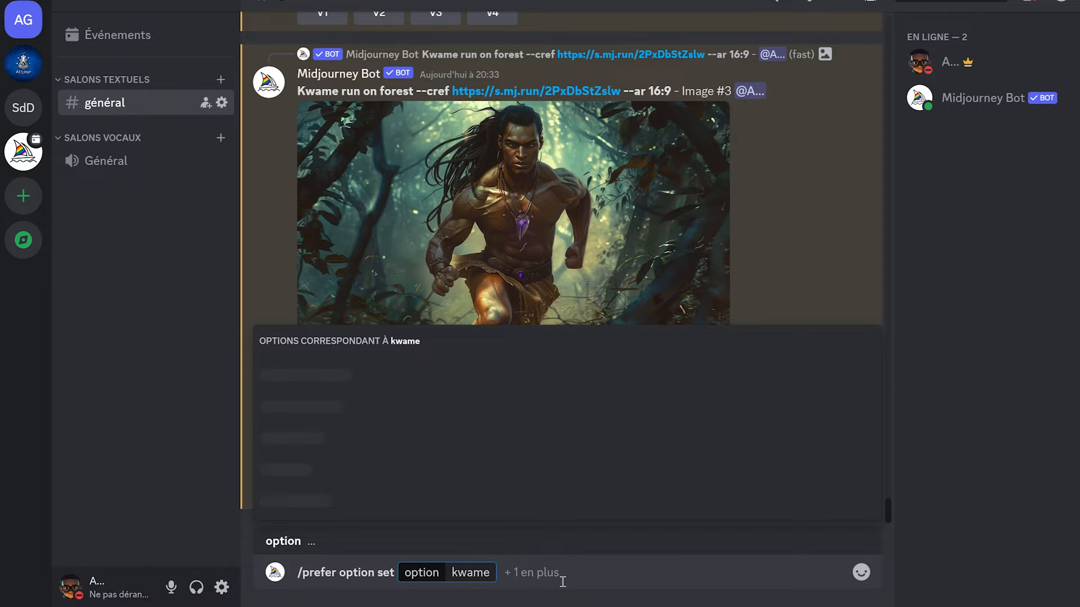
click(542, 574)
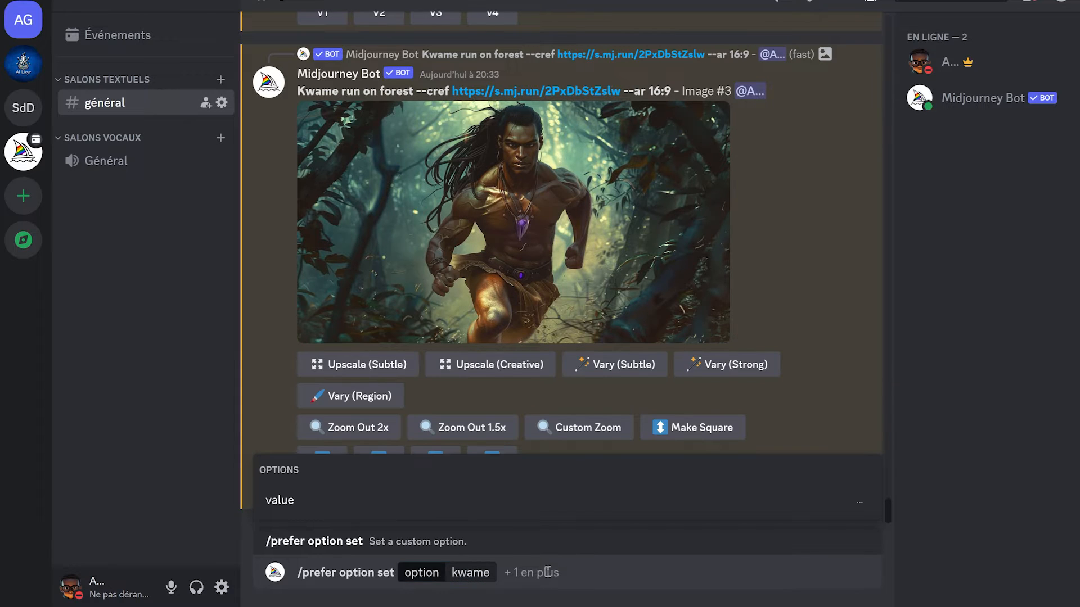
Give the kwame option the value --cref with the copied portrait link and --ar 16:9, and submit it
click(337, 506)
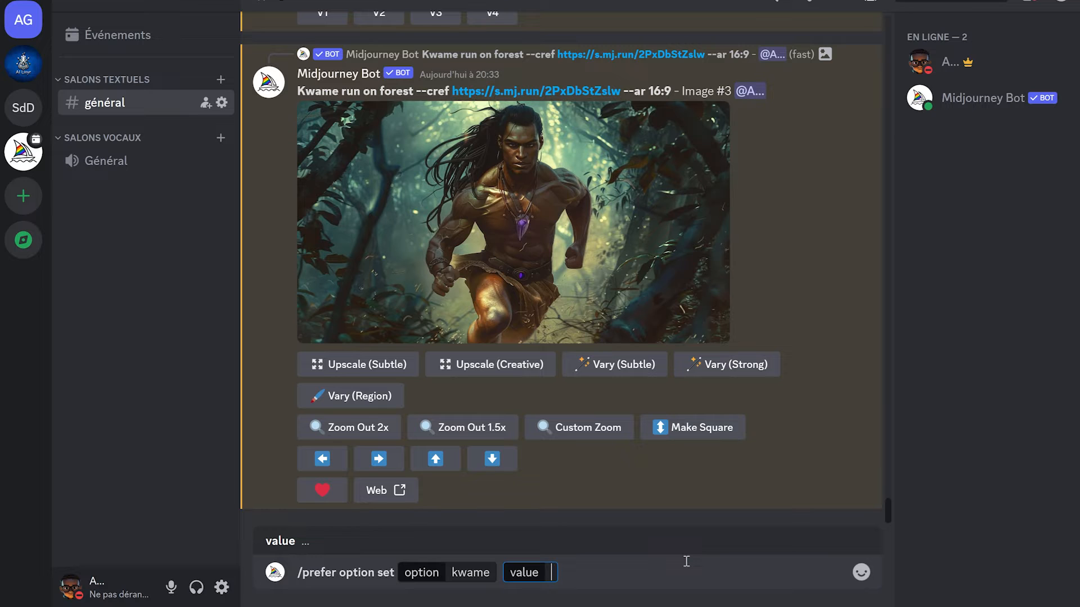
text(--cref)
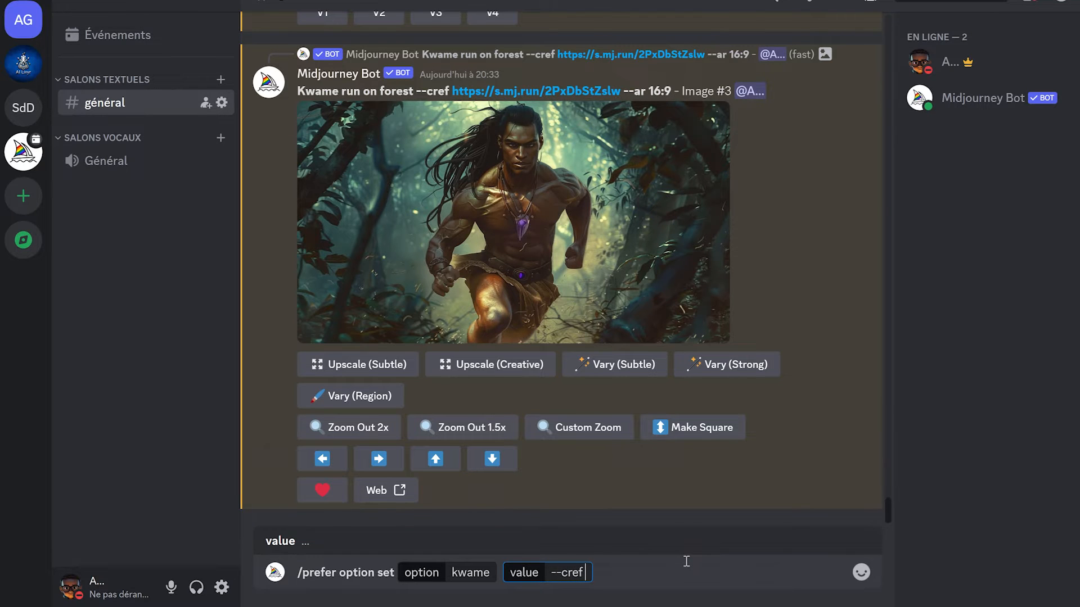
key(ctrl+v)
text(--ar)
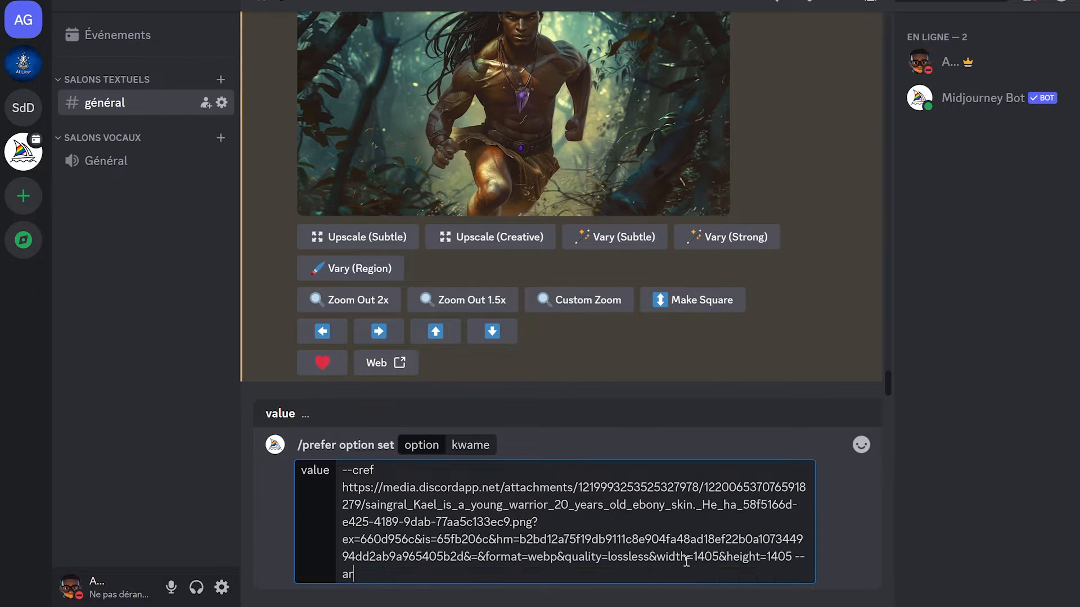
text( 16:9)
key(Return)
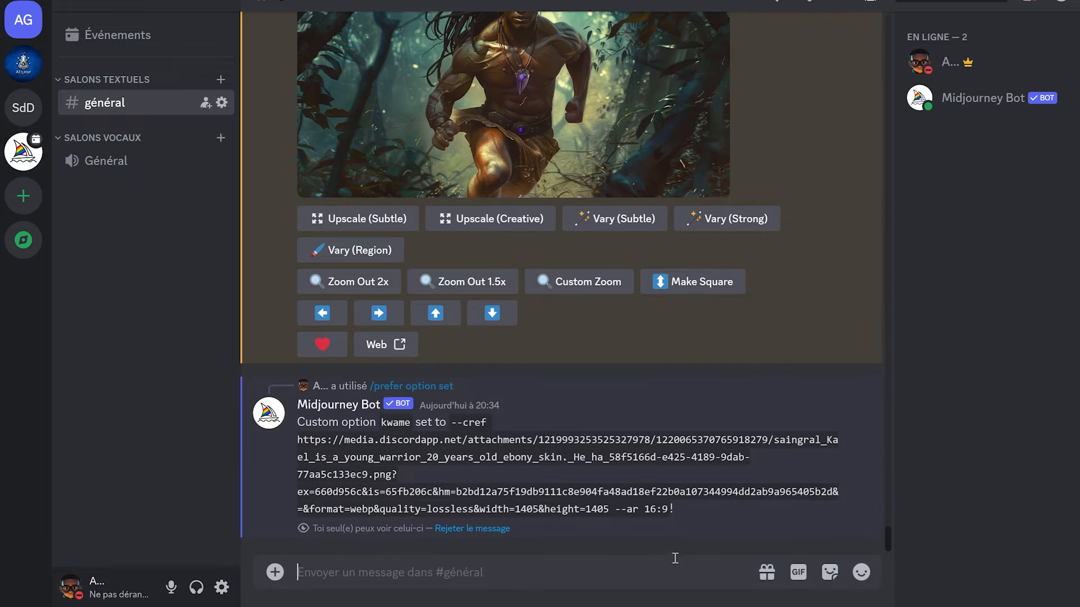
Generate images from the prompt "A strong afrikan man jump on river --kwame"
drag(381, 422, 414, 423)
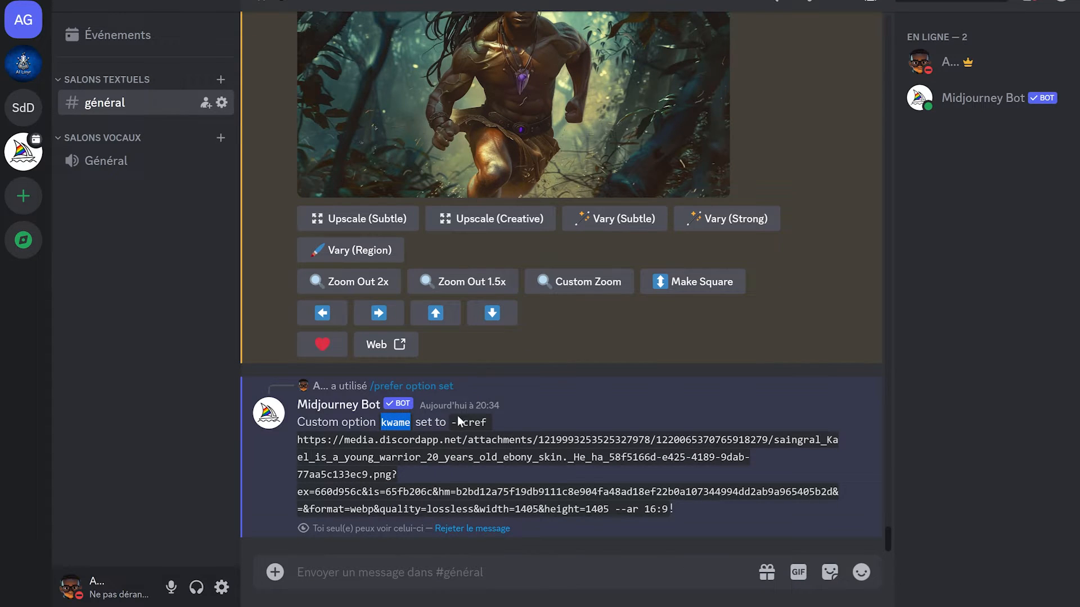
text(A strong afrikan)
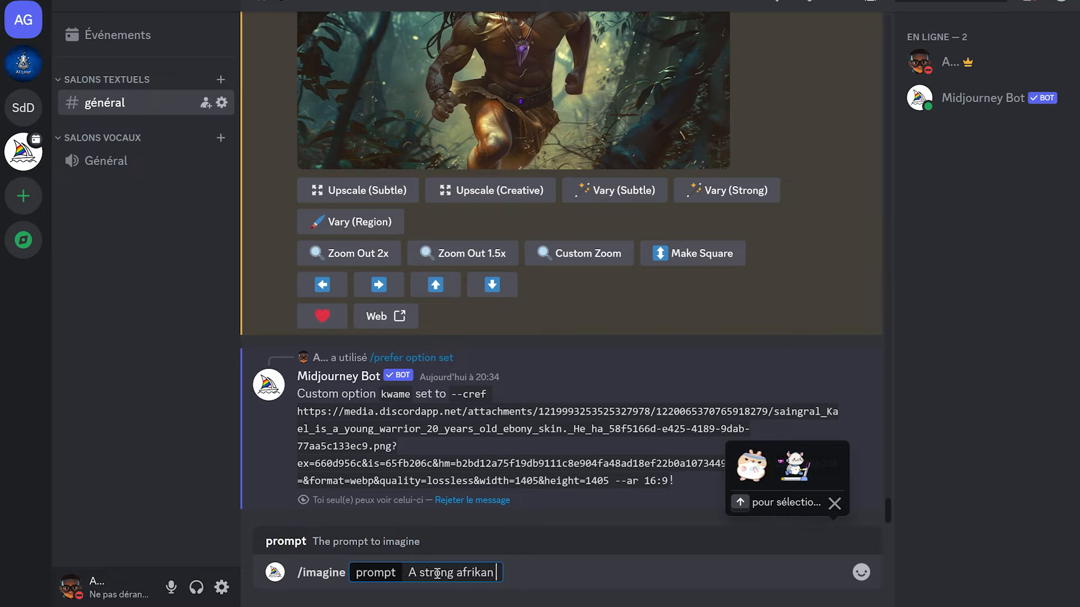
text( man jump)
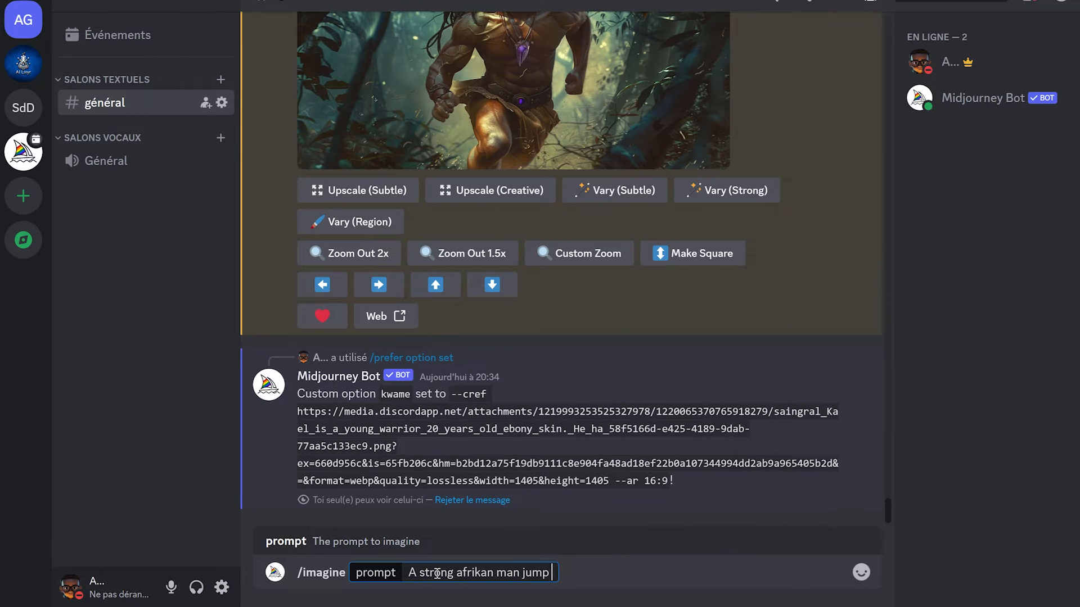
text( on river )
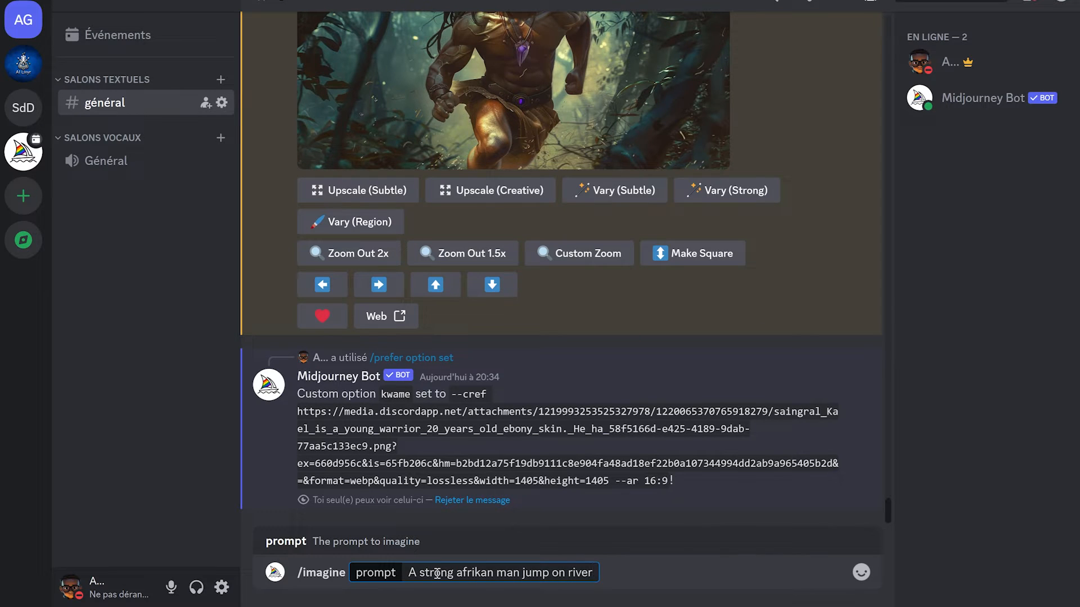
text(--kwame)
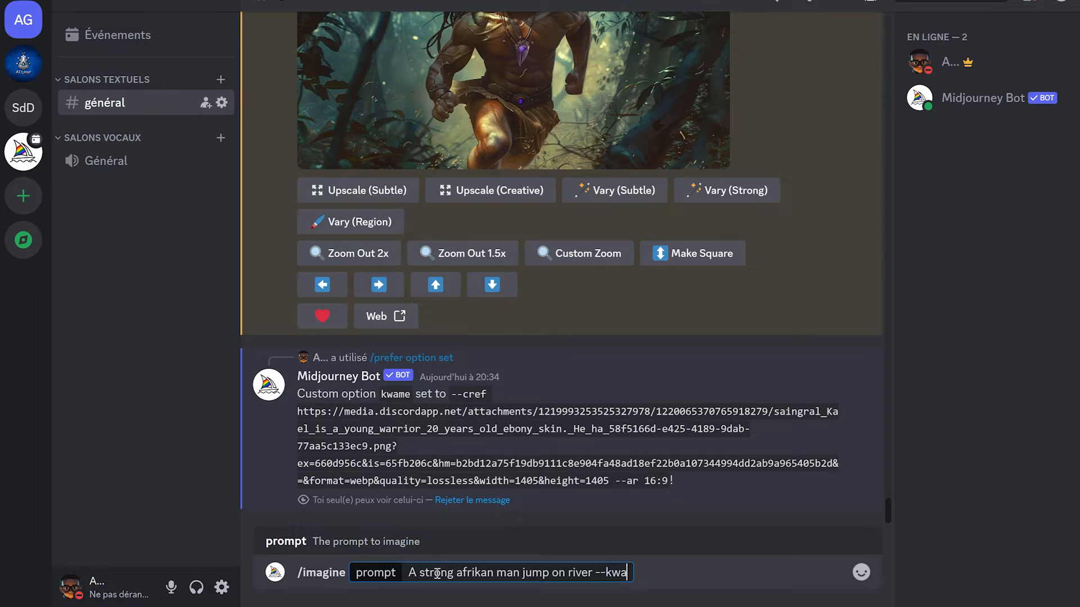
key(Return)
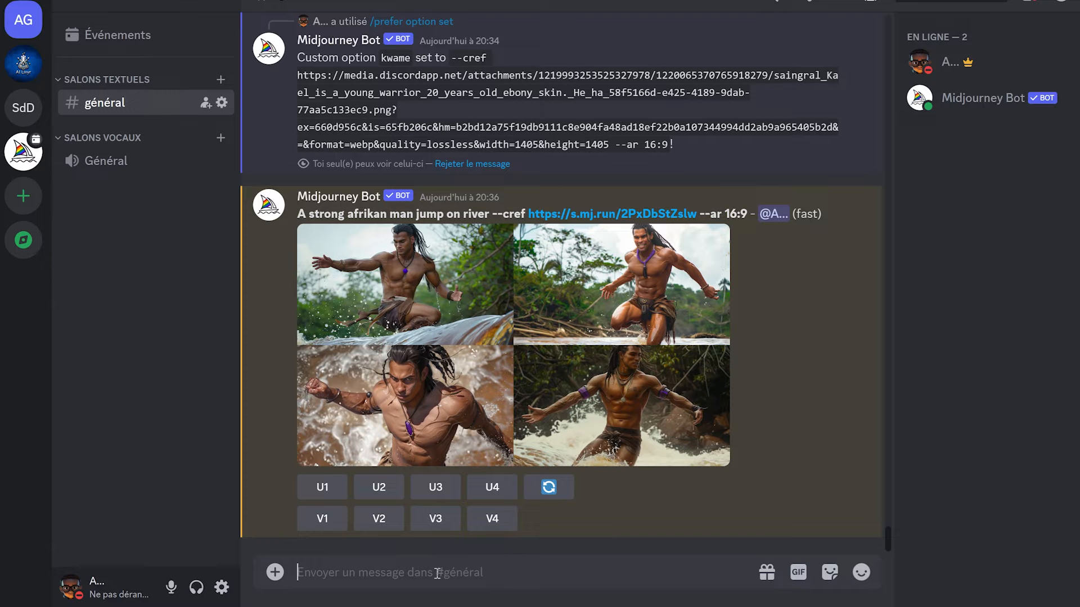
Examine the river-jump images and review the earlier Kwame generations back to the bonfire celebration scene
click(630, 286)
scroll(753, 294, down, 6)
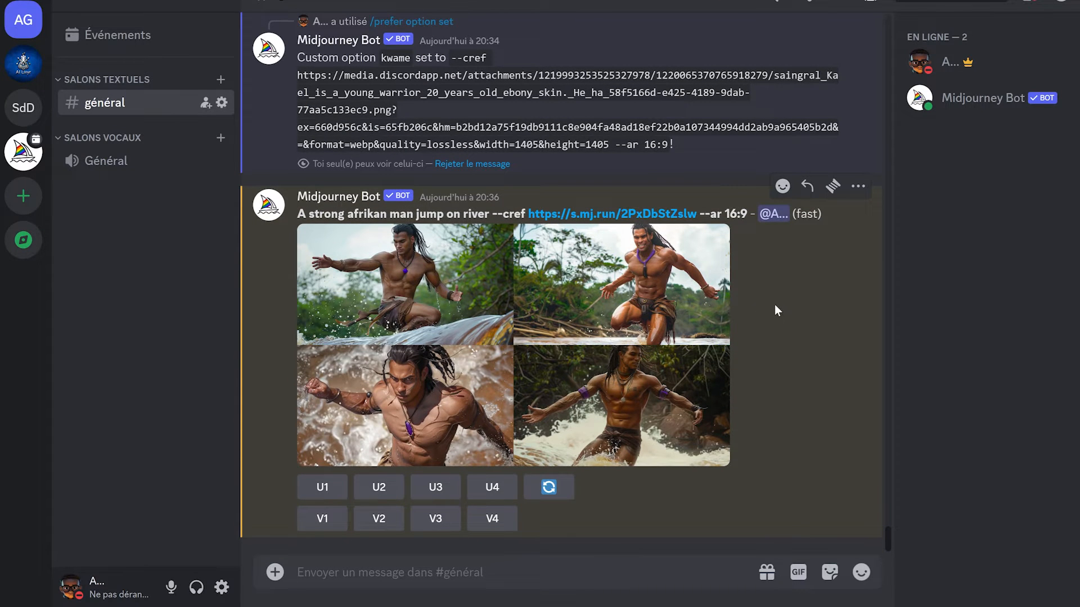
scroll(776, 308, up, 15)
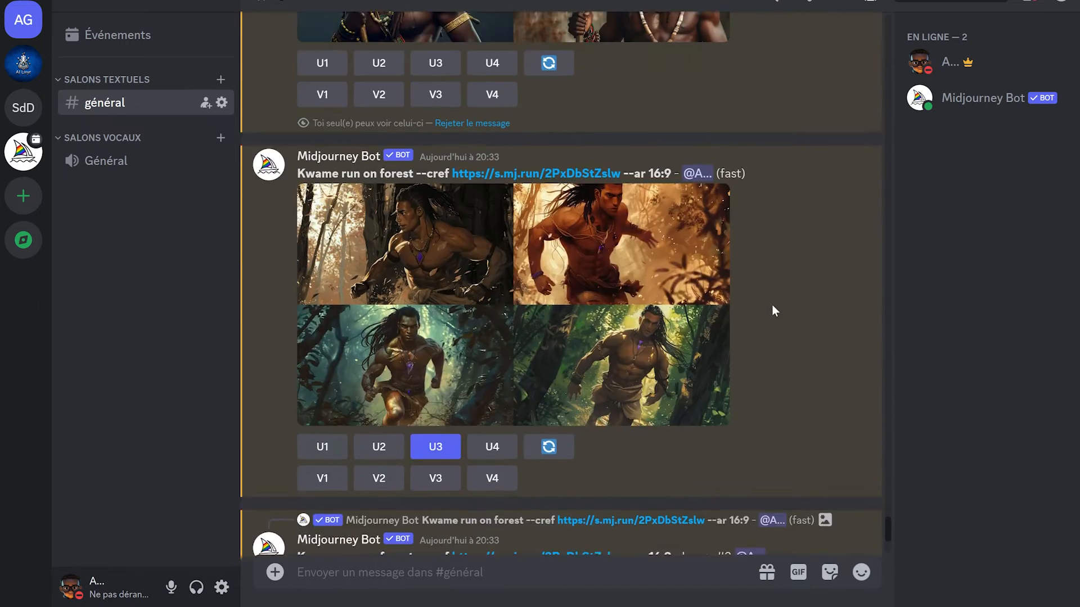
scroll(773, 299, up, 15)
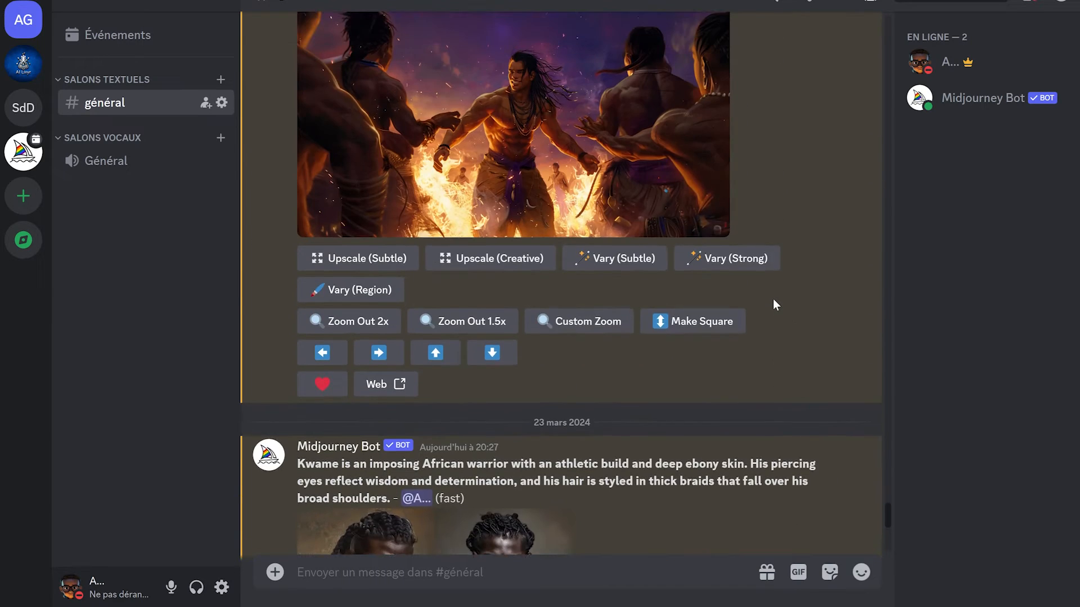
scroll(772, 298, up, 7)
scroll(772, 299, down, 3)
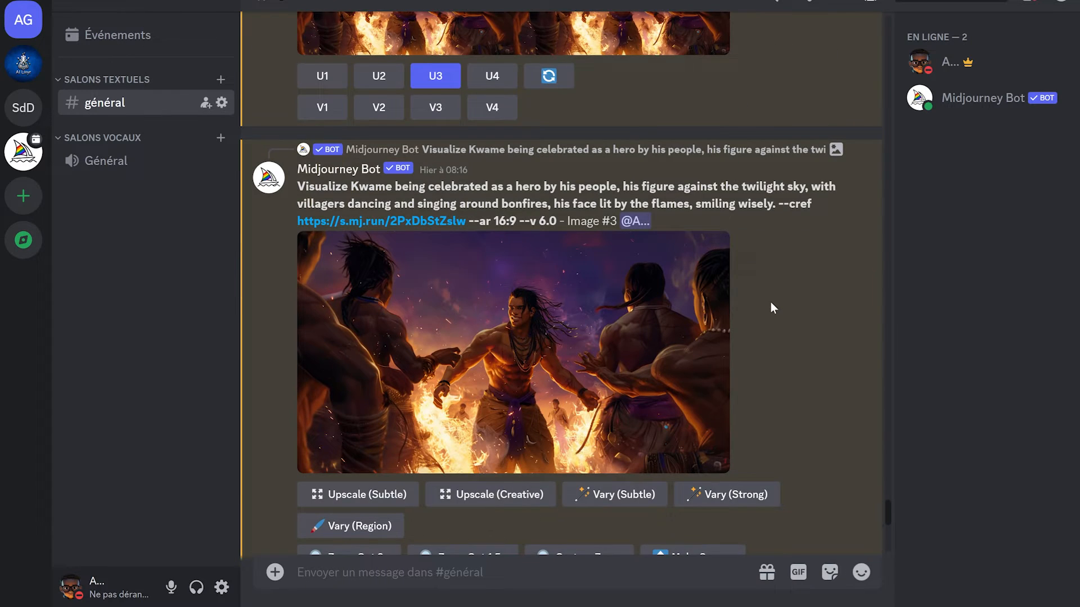
Enlarge the image of Kwame celebrated among the bonfires and copy its link
scroll(770, 302, down, 2)
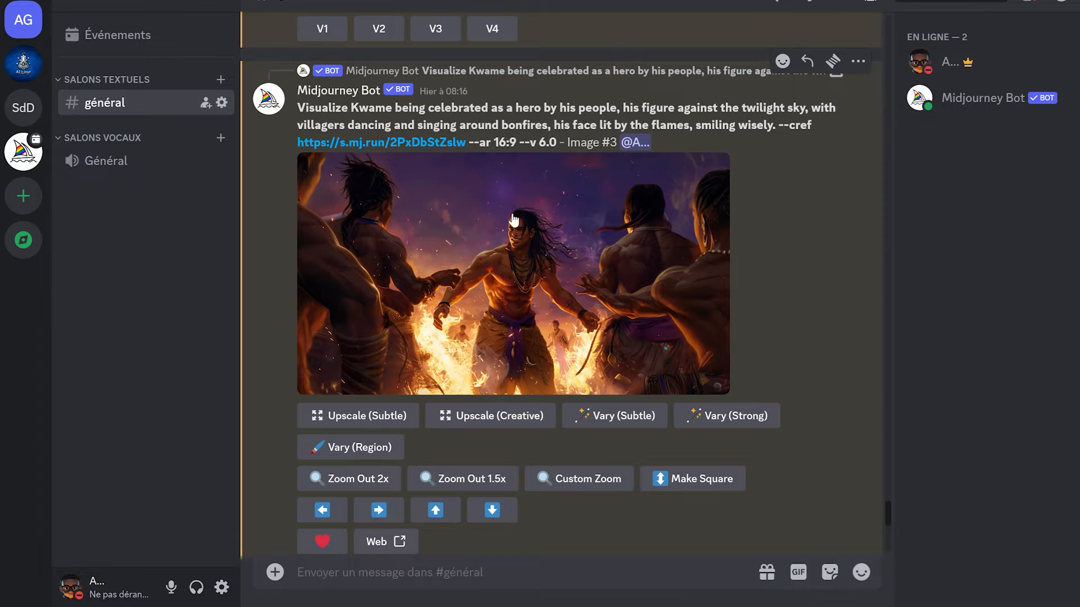
click(523, 216)
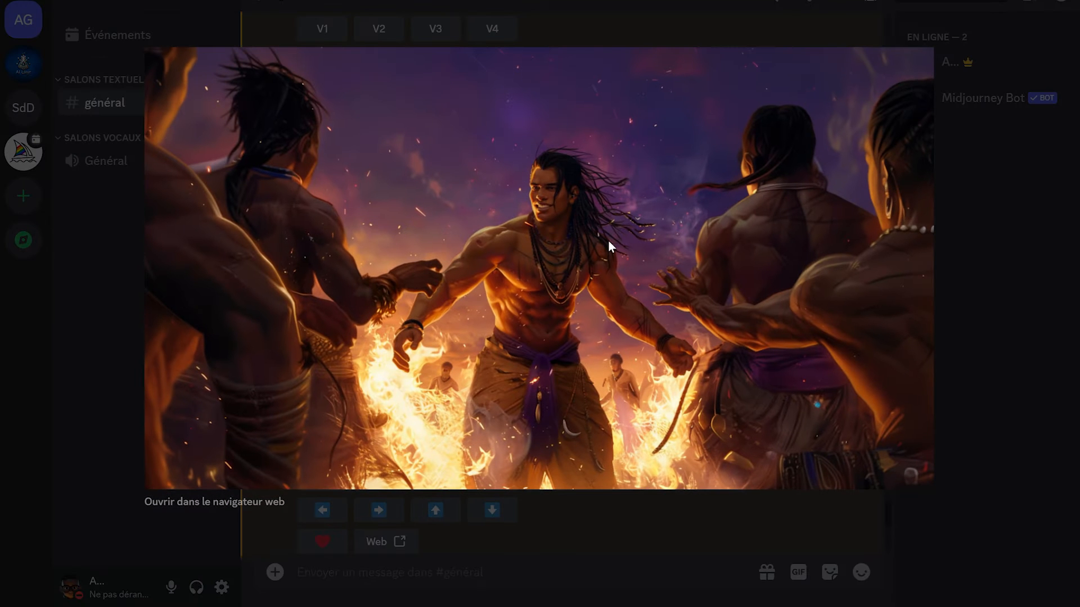
right_click(508, 158)
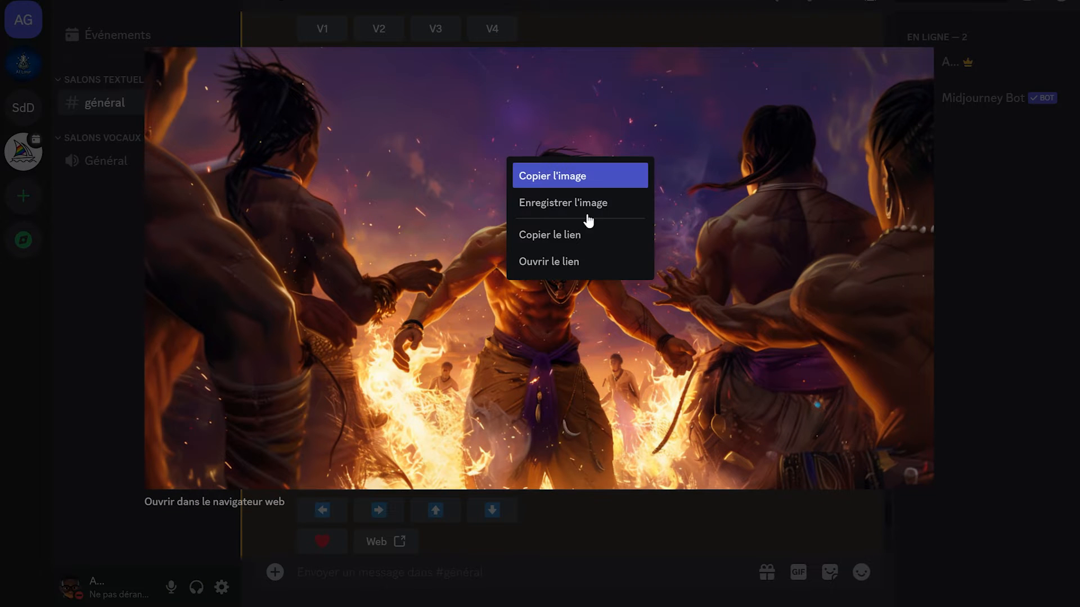
click(545, 237)
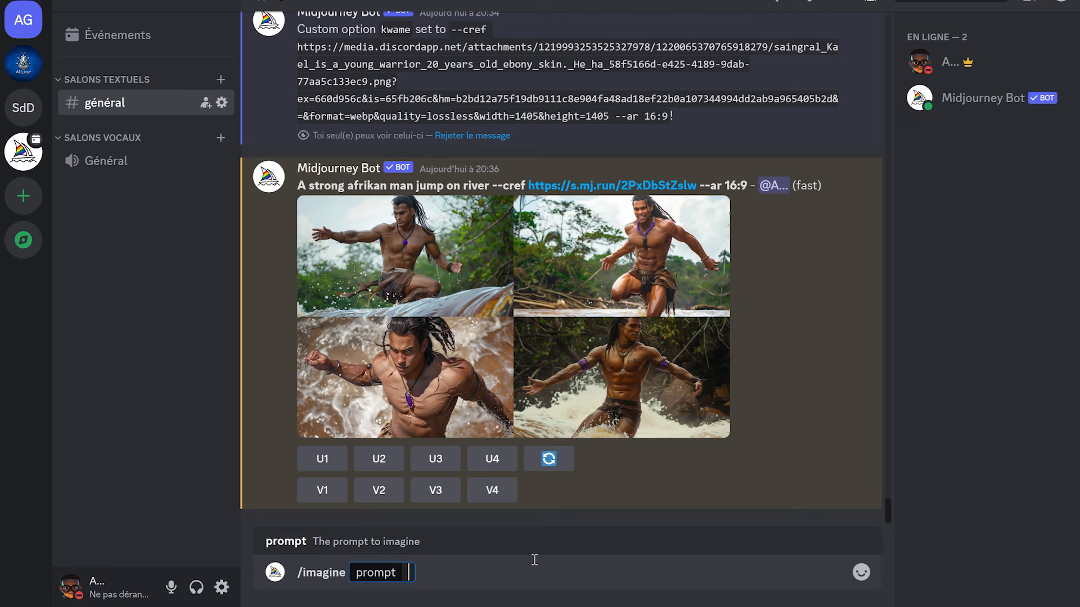
Generate images from the prompt "a man fight with lion" with the copied bonfire image link and --iw 0.5 inserted before --kwame
text(a man fight with lion --kwame)
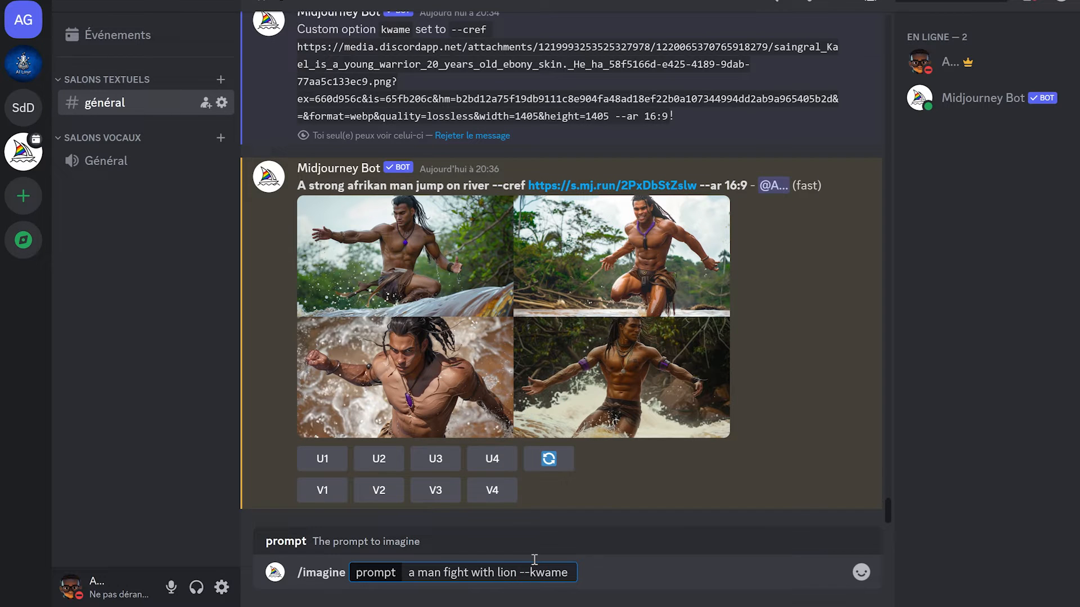
key(Left)
key(Left)
key(Left)
key(Left)
key(Left)
key(Left)
key(Left)
key(Left)
key(ctrl+v)
text(--iw)
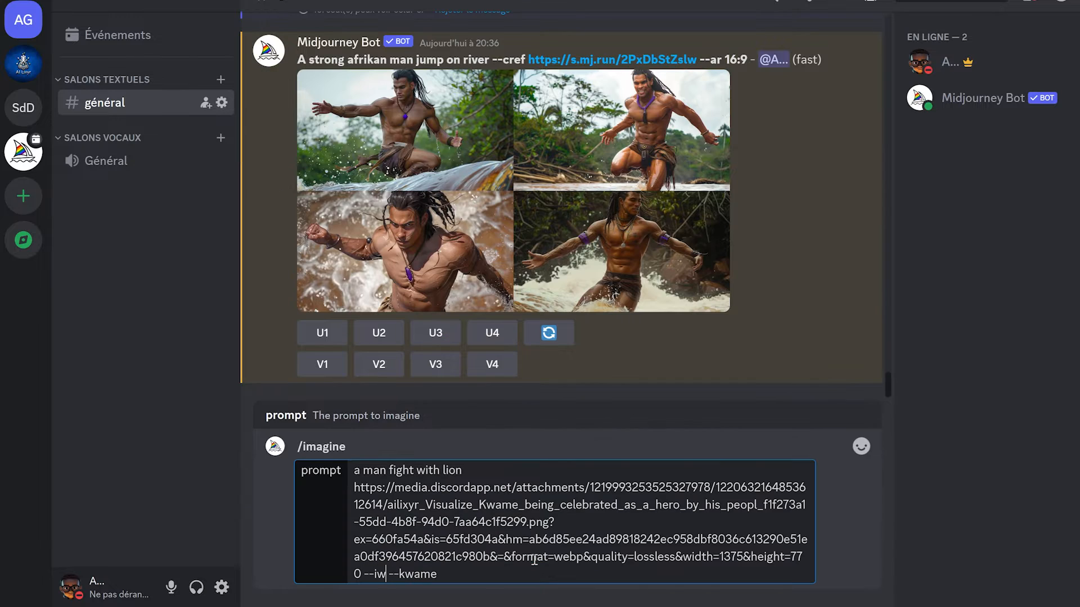
text( 0.5)
key(Return)
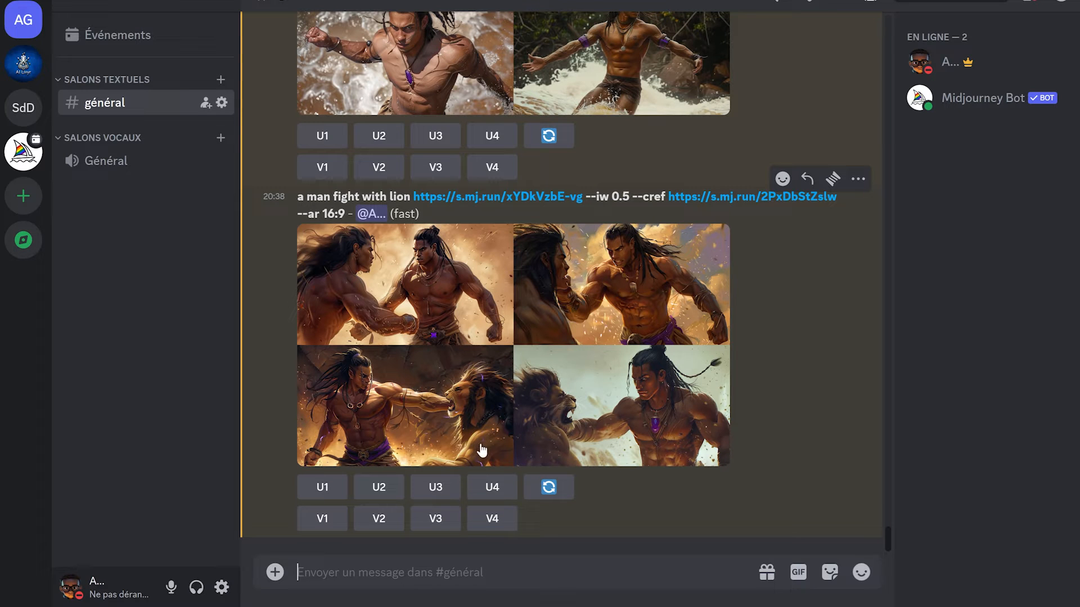
Upscale the third lion-fight image and view the result enlarged
click(432, 487)
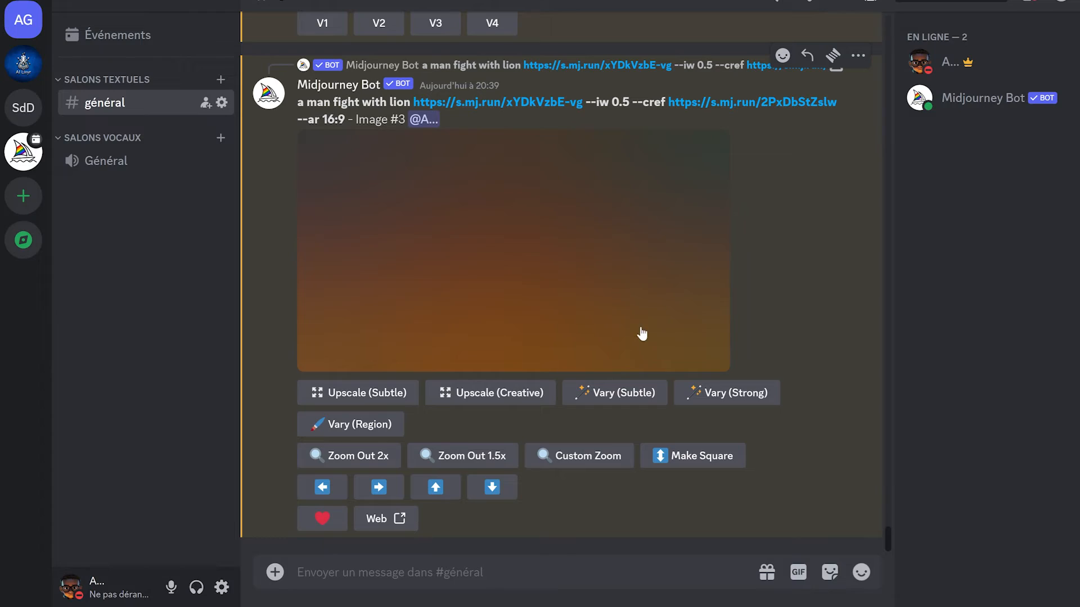
click(610, 242)
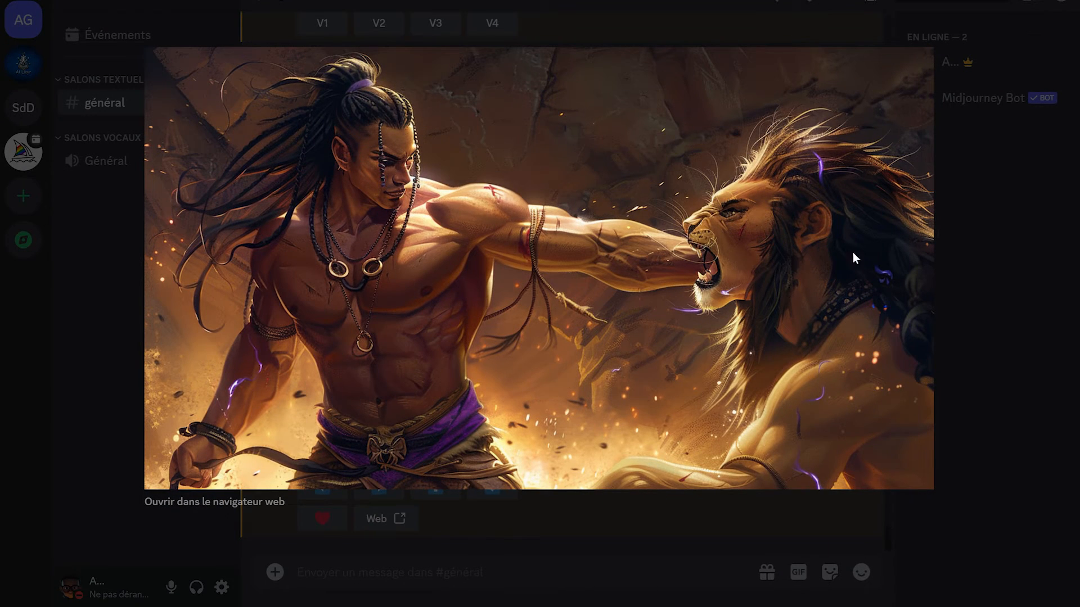
click(1020, 248)
Compare the lion-fight images with the earlier forest, bonfire and river generations, and view the upscaled lion fight enlarged again
scroll(804, 291, up, 10)
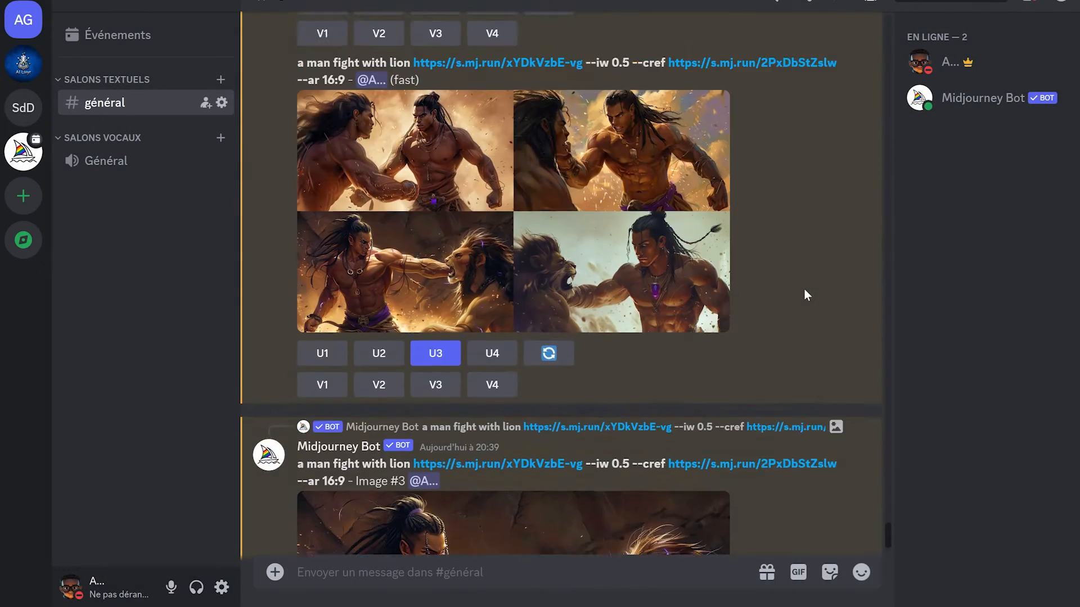
scroll(803, 290, up, 3)
scroll(804, 289, down, 10)
scroll(802, 289, up, 5)
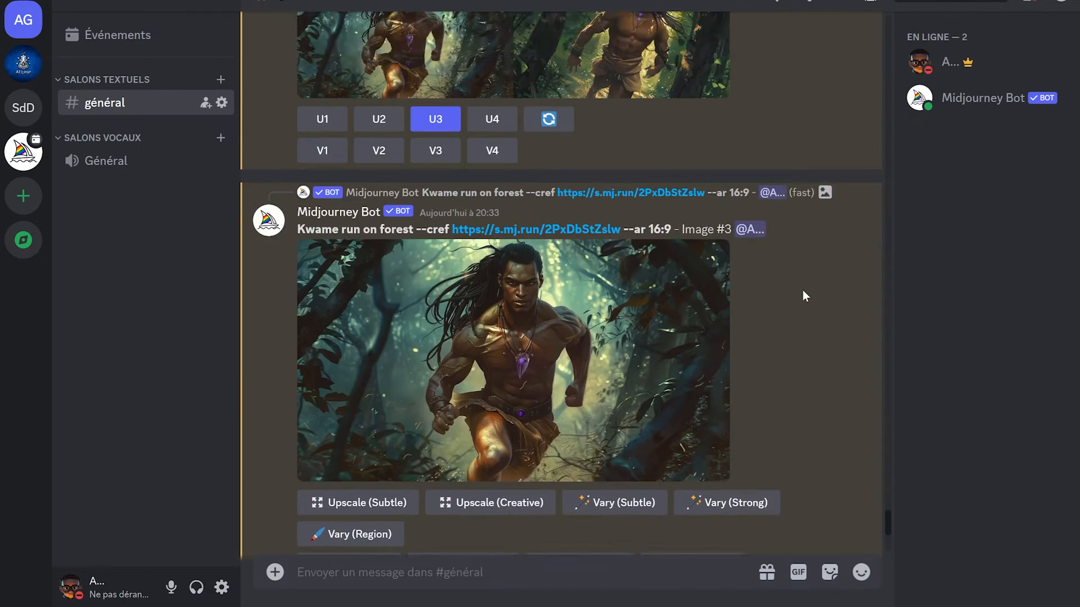
scroll(686, 245, up, 20)
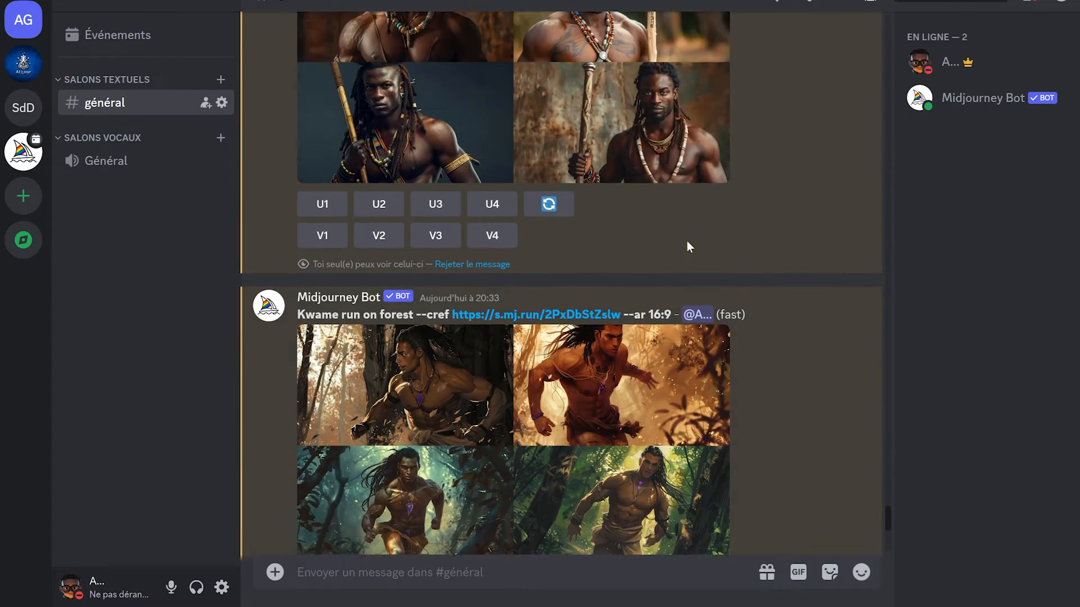
scroll(685, 247, down, 3)
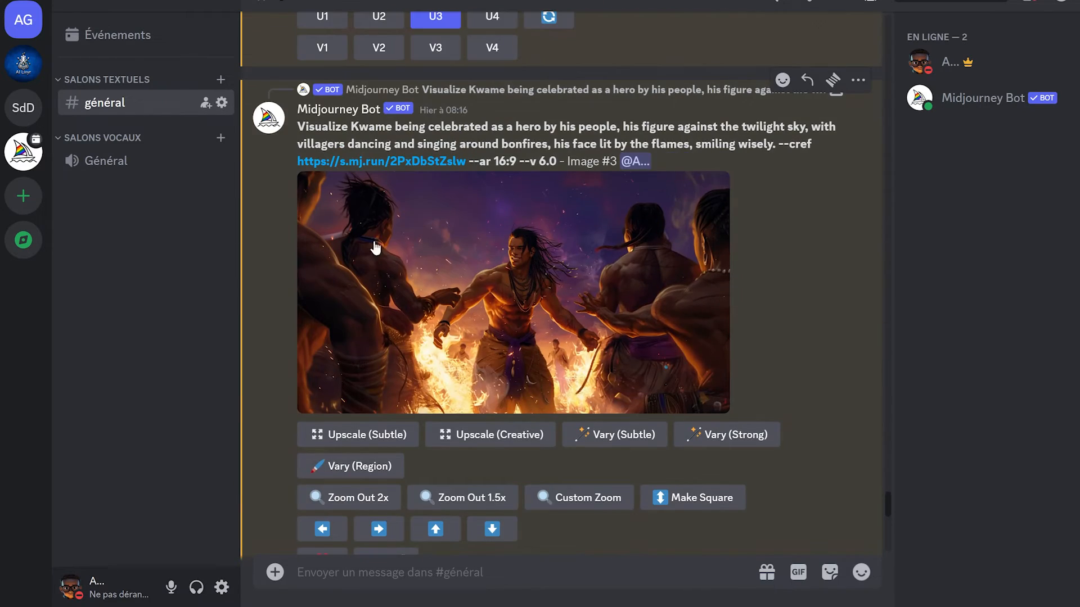
scroll(782, 269, down, 15)
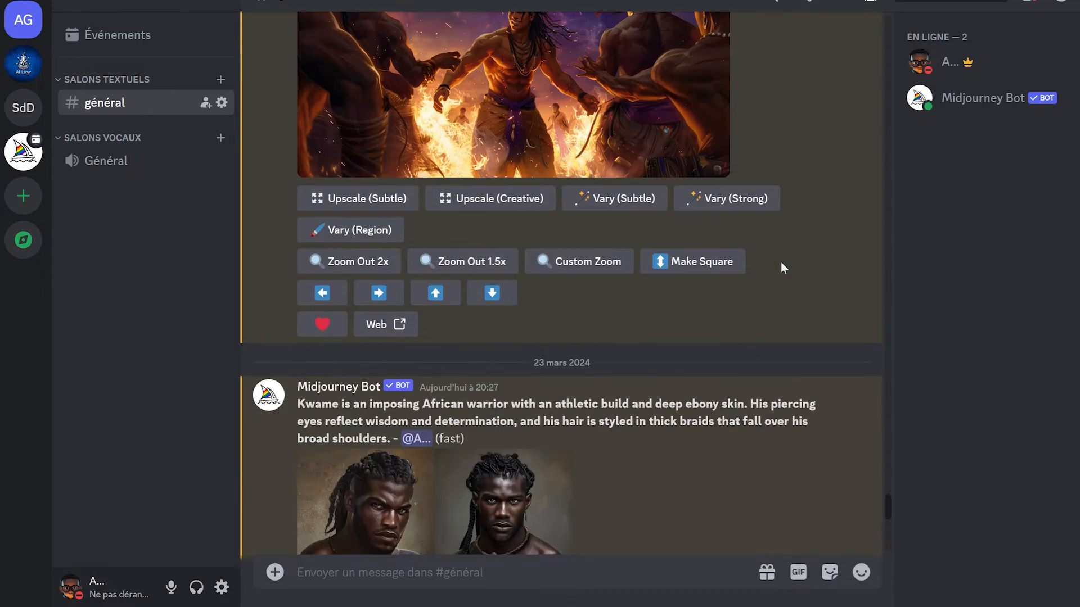
scroll(778, 257, down, 15)
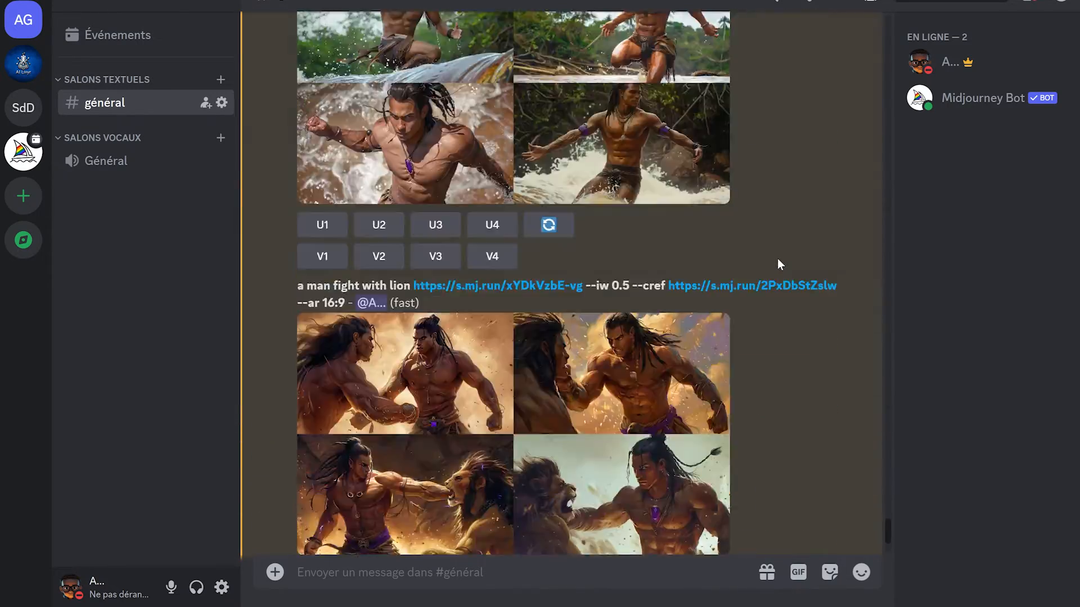
click(545, 251)
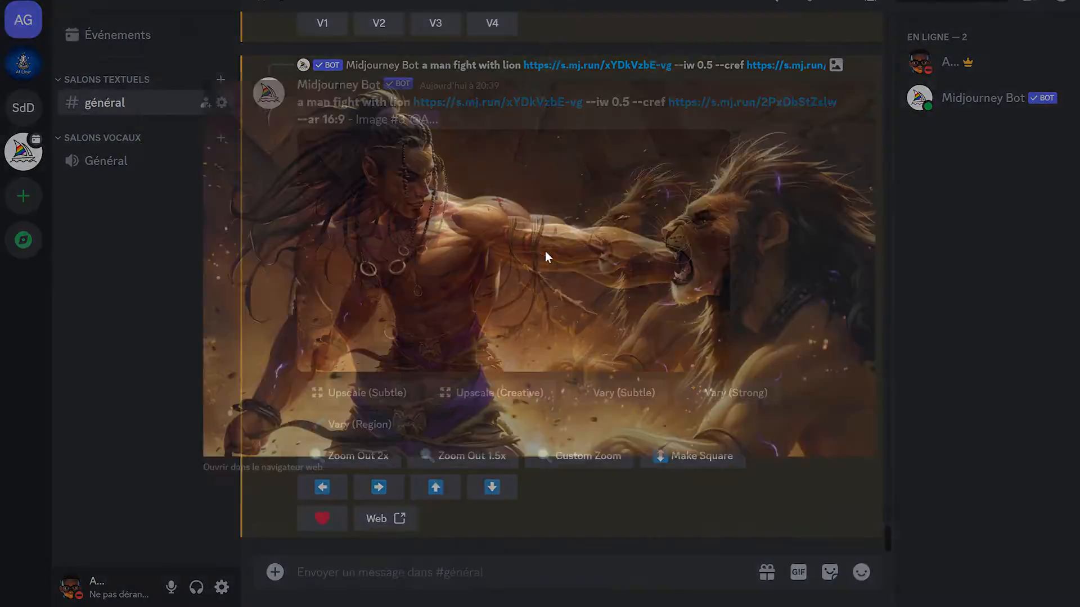